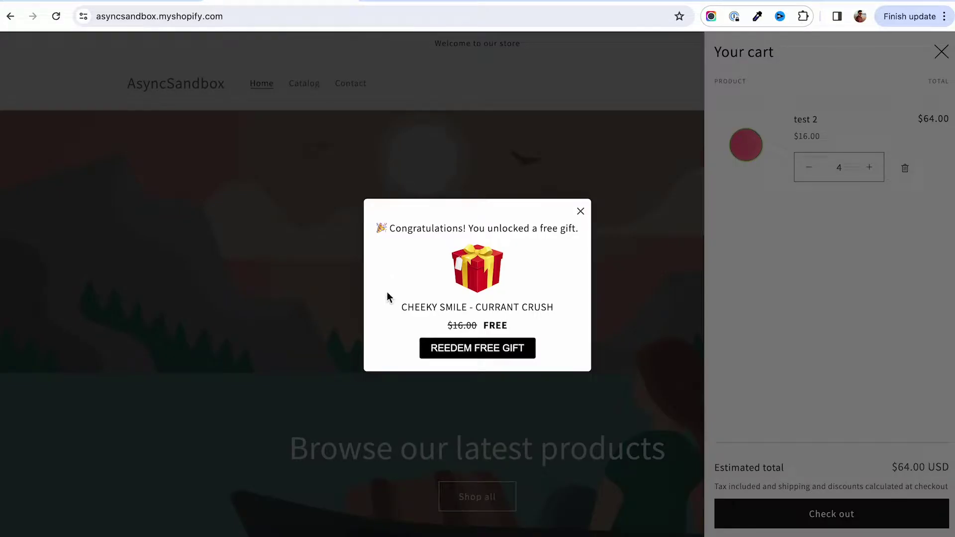
Redeem the Cheeky Smile - Currant Crush free gift into the storefront cart at $0.00
left_click(472, 348)
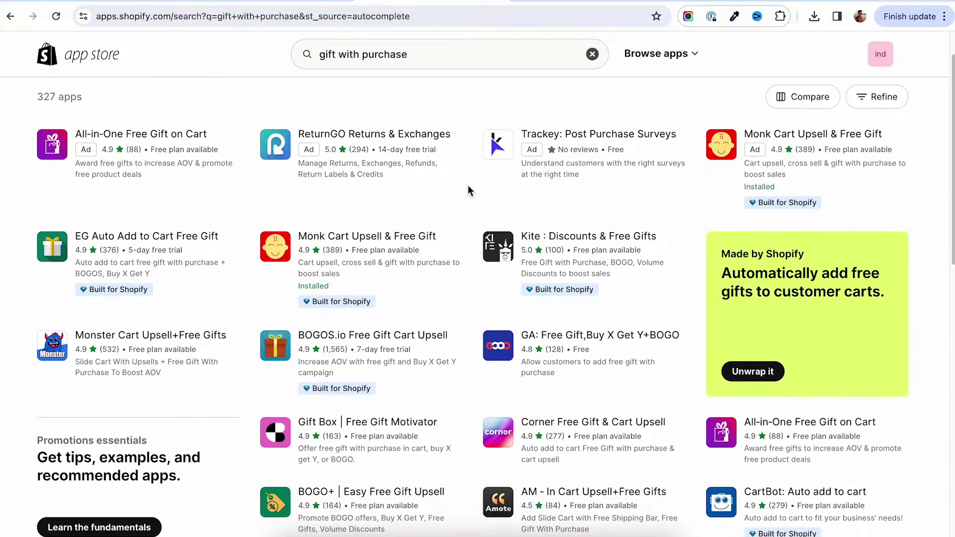
scroll(468, 186, "down", 2)
scroll(468, 185, "down", 2)
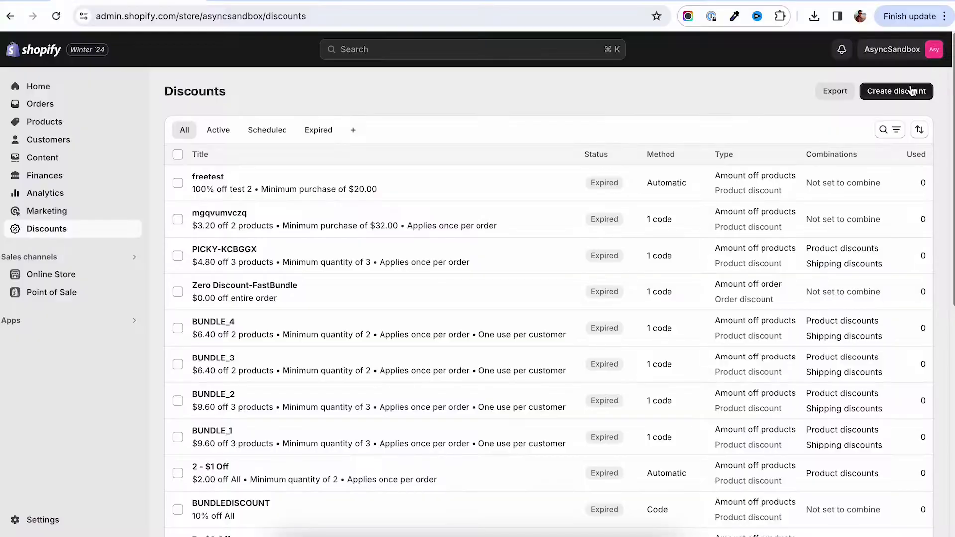
Draft an automatic Buy X get Y discount 'Freeitem' requiring a $50 minimum purchase
left_click(905, 95)
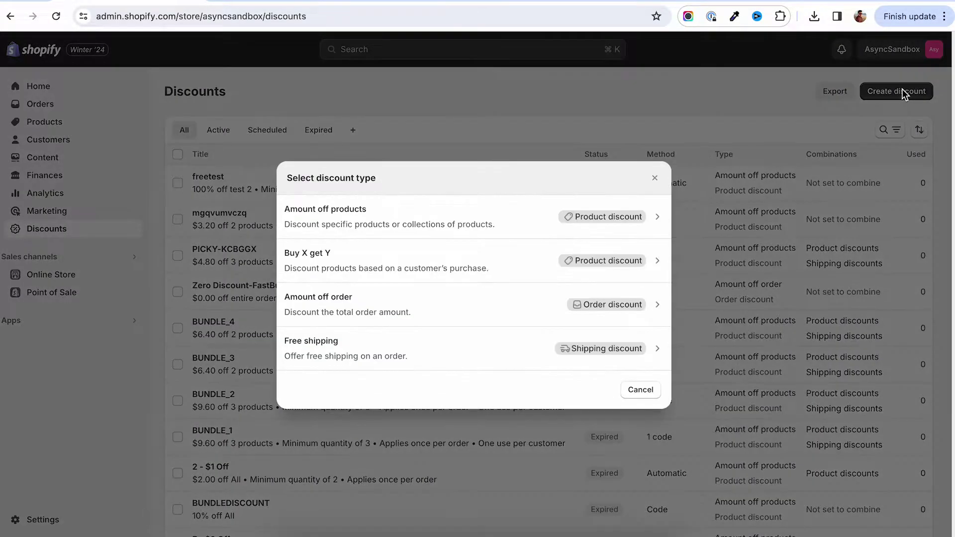
left_click(366, 261)
left_click(372, 181)
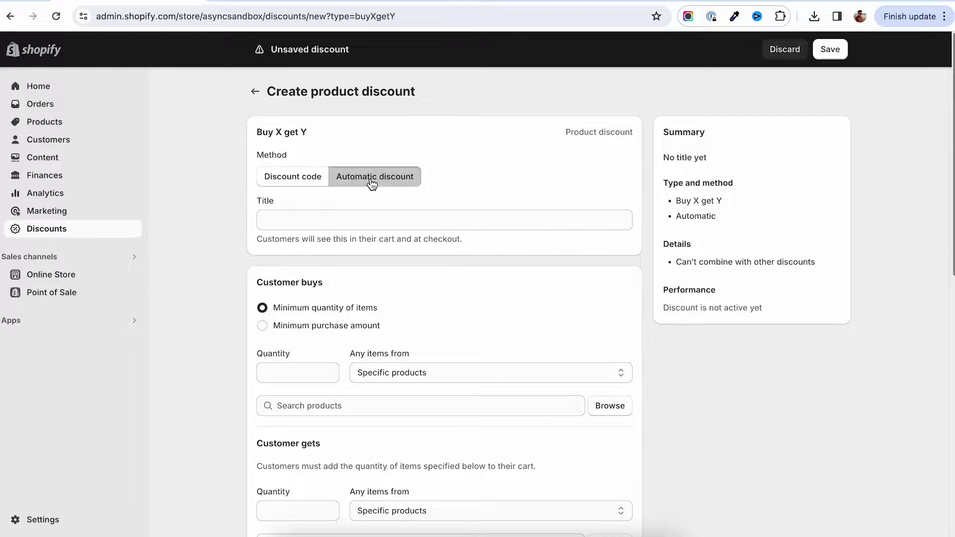
left_click(343, 220)
type("F")
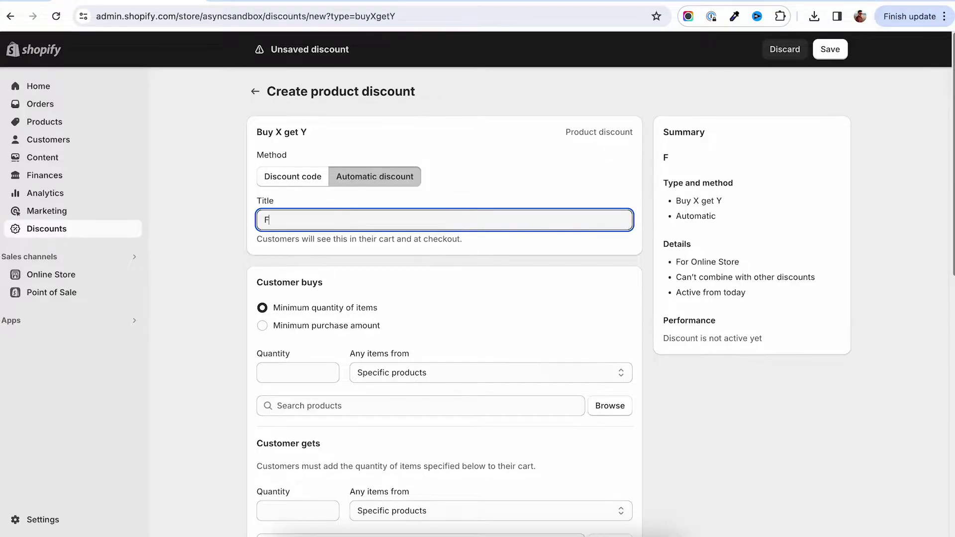
type("reeitem")
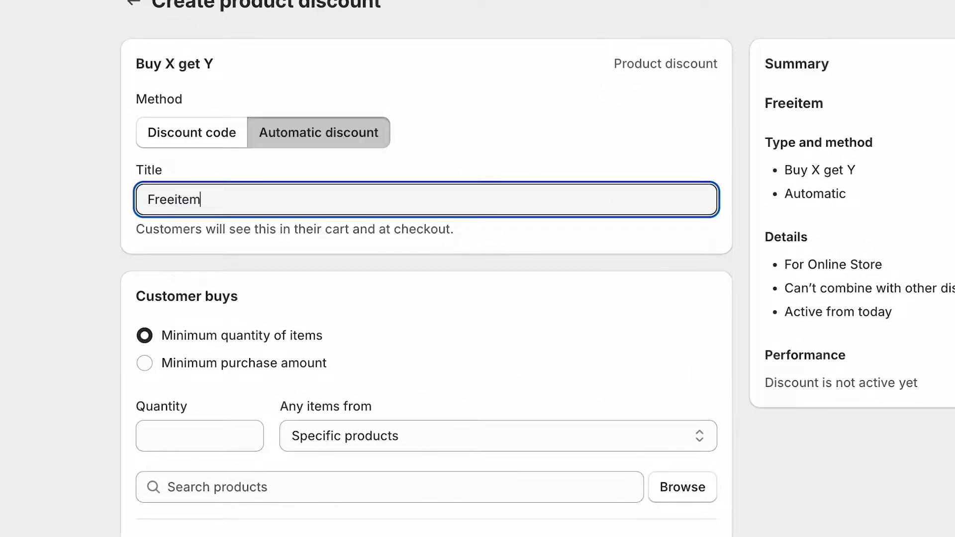
left_click(238, 369)
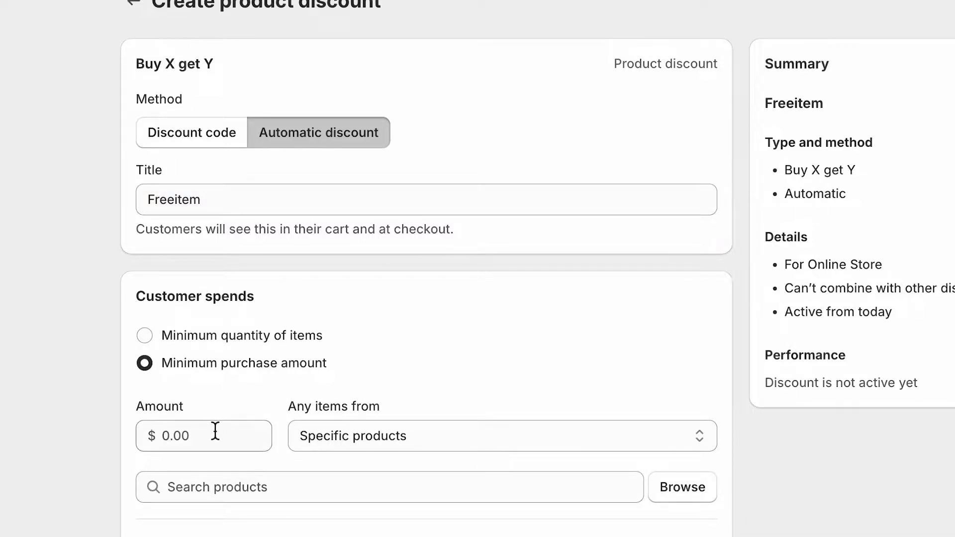
scroll(216, 432, "down", 1)
left_click(211, 398)
scroll(211, 358, "down", 3)
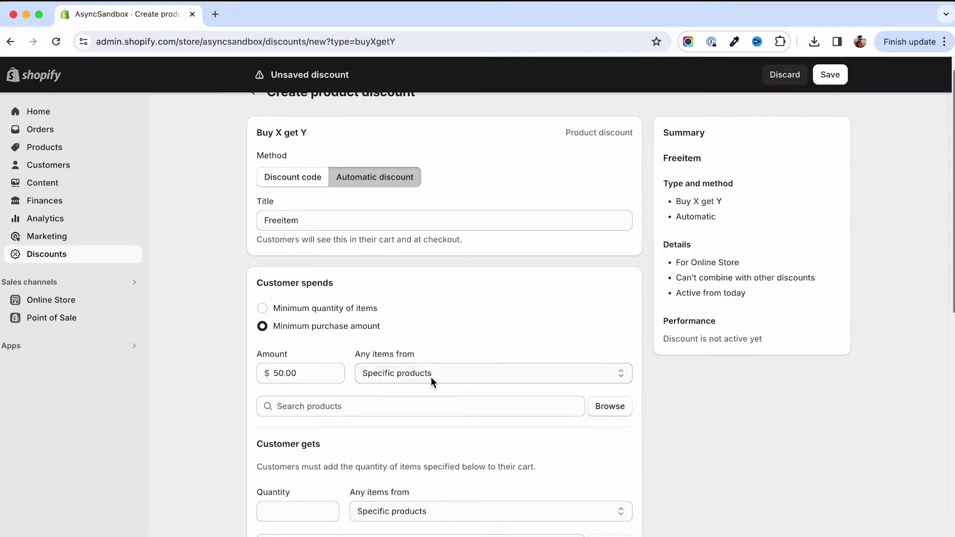
Make purchases from the 'All' collection qualify for the discount
left_click(433, 377)
left_click(557, 407)
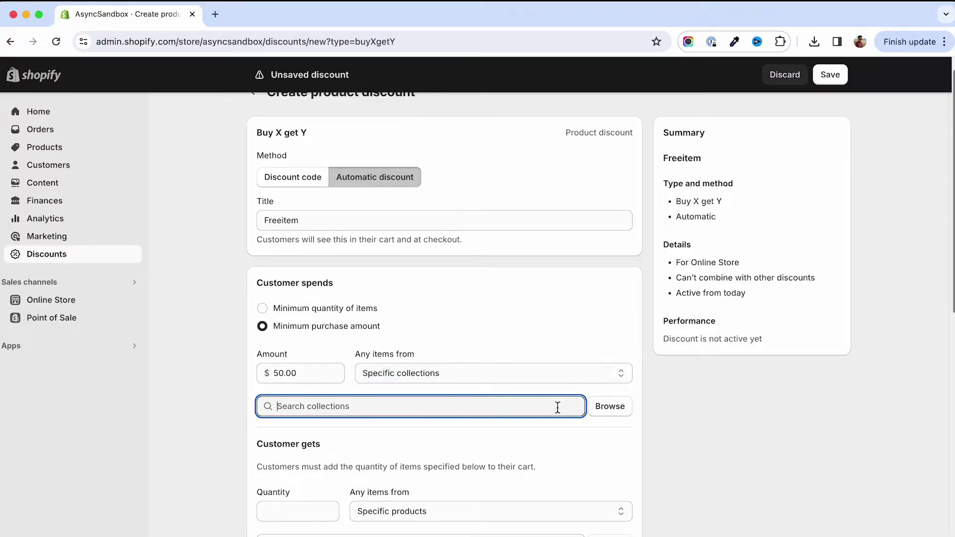
left_click(609, 406)
left_click(293, 242)
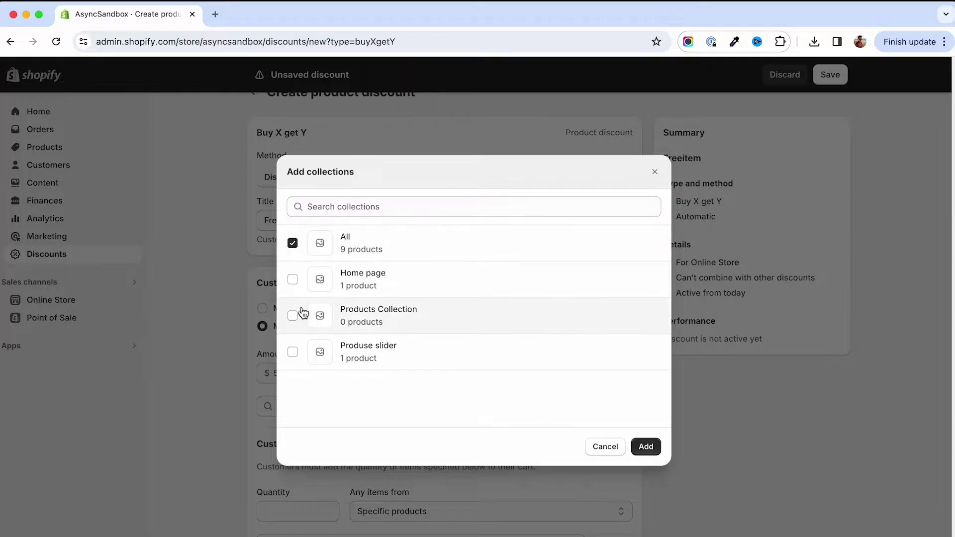
left_click(646, 447)
Make Cheeky Smile - Currant Crush the free gift, allow order and shipping combinations, and save
left_click(396, 399)
left_click(610, 399)
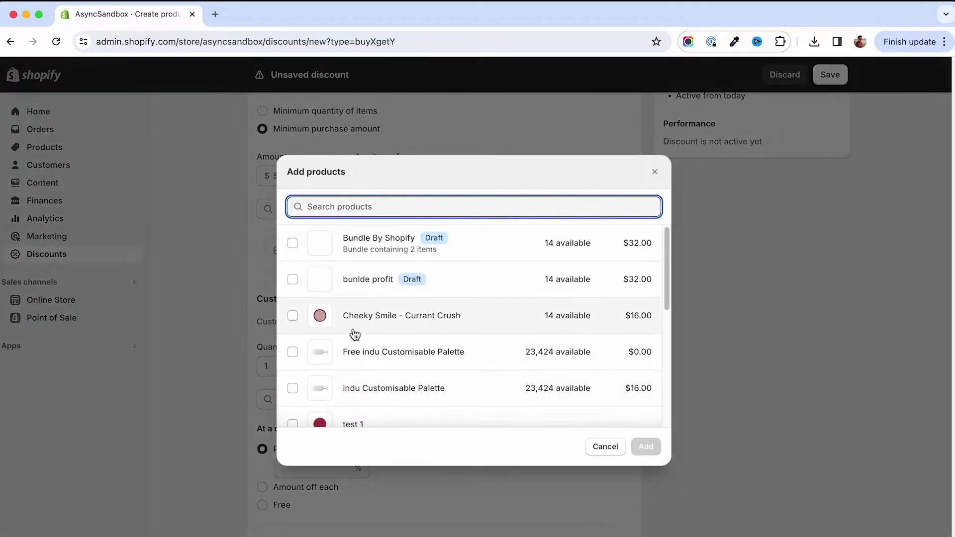
left_click(293, 315)
left_click(646, 446)
scroll(448, 336, "down", 5)
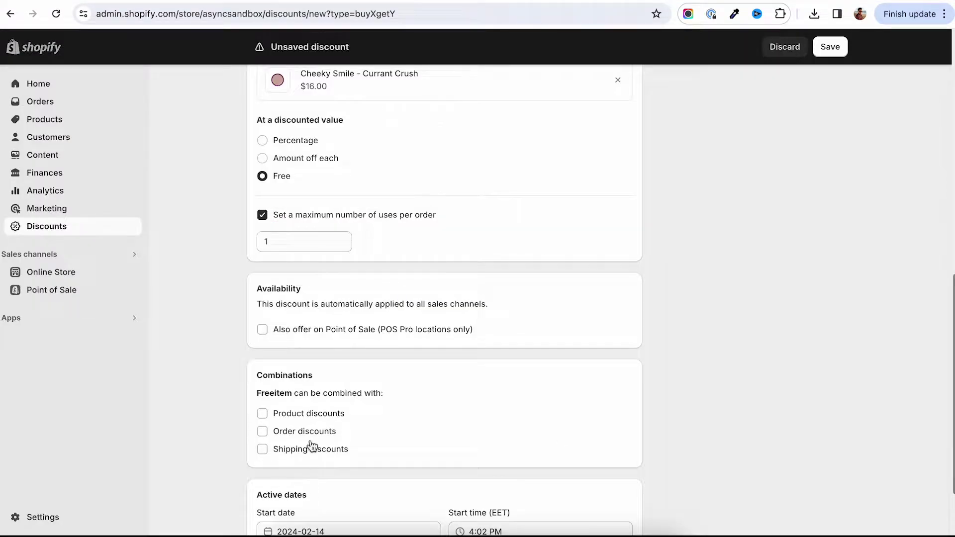
left_click(262, 431)
scroll(350, 471, "down", 3)
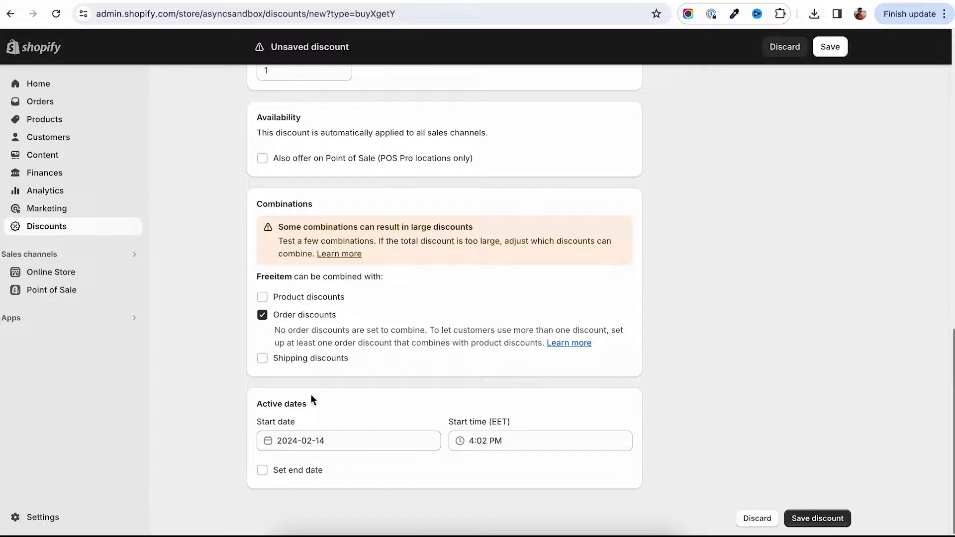
left_click(263, 358)
scroll(451, 365, "down", 1)
left_click(818, 517)
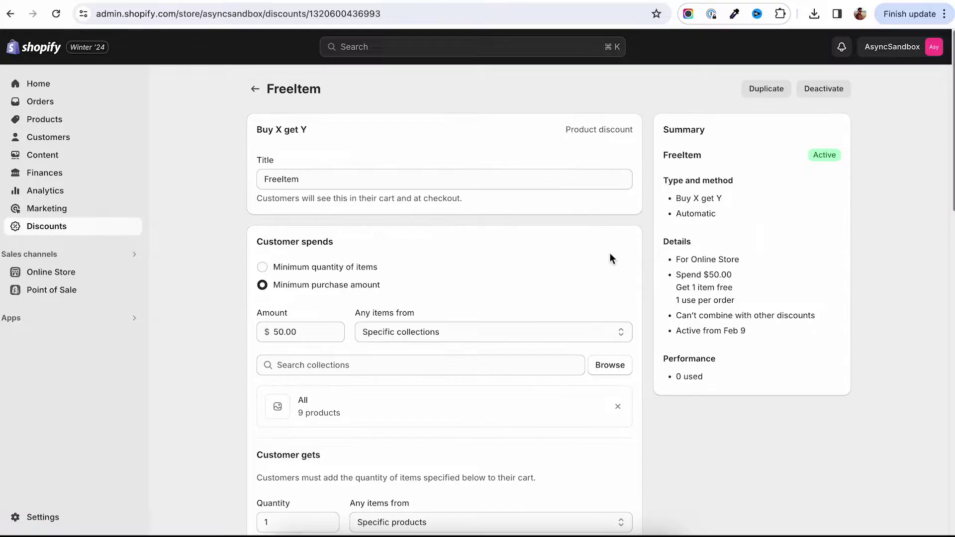
scroll(657, 304, "down", 2)
scroll(657, 303, "down", 2)
scroll(657, 304, "down", 3)
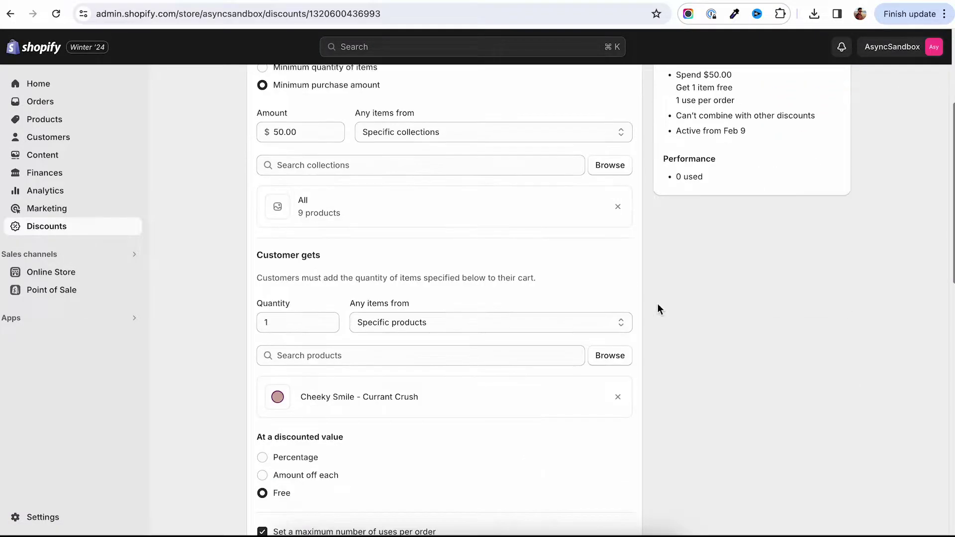
scroll(657, 304, "down", 2)
scroll(658, 304, "down", 3)
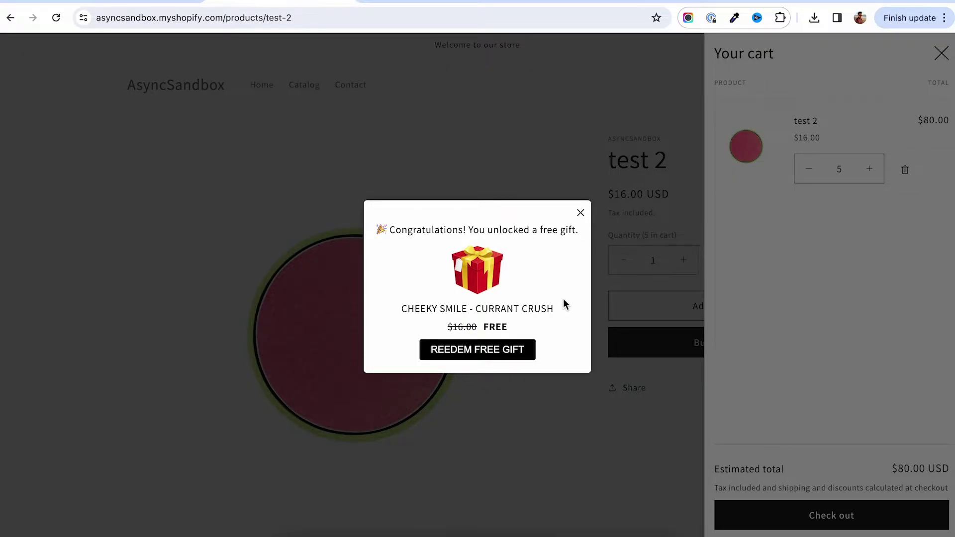
Redeem the popup's free gift into the cart, then show the current theme's actions menu
left_click(457, 349)
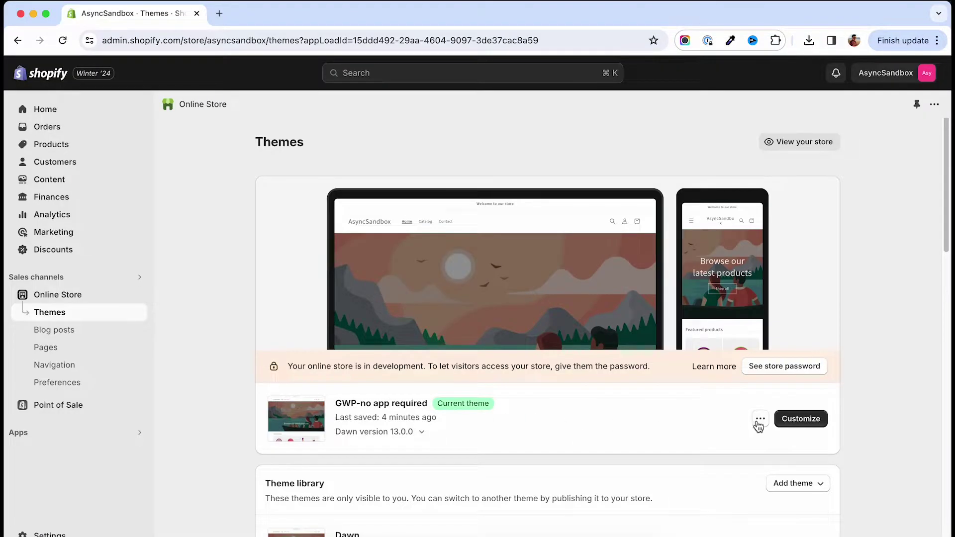
left_click(760, 419)
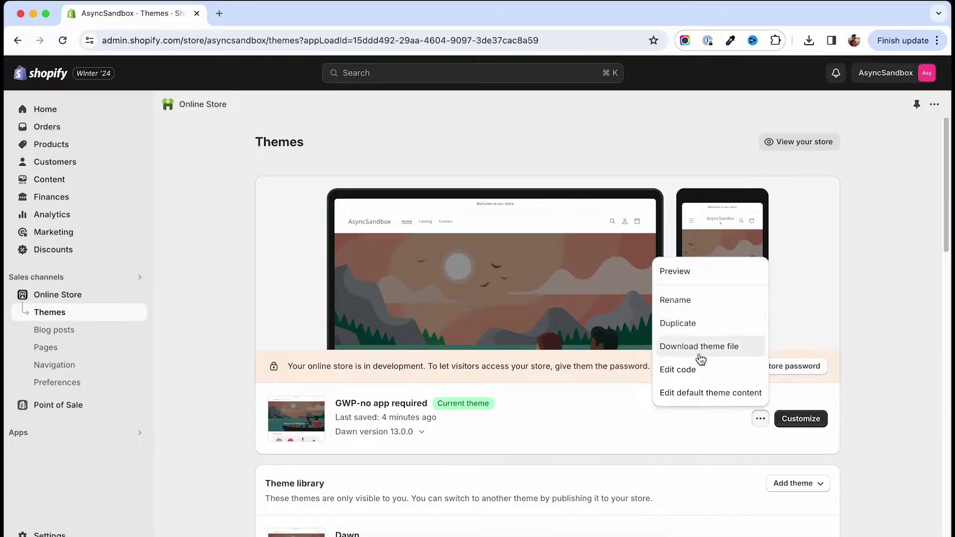
Create and save a new 'gwp' section file containing the popup code
left_click(677, 369)
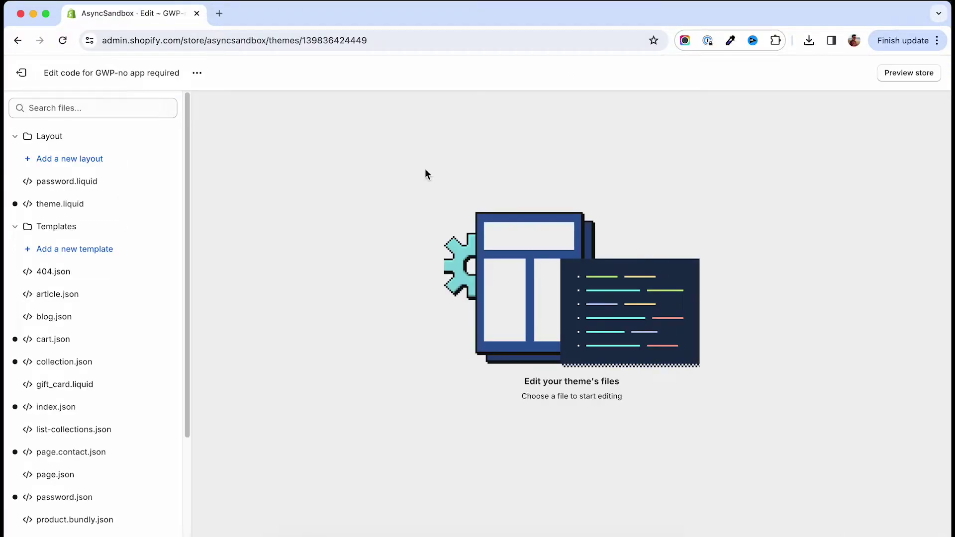
left_click(56, 226)
left_click(53, 248)
left_click(73, 271)
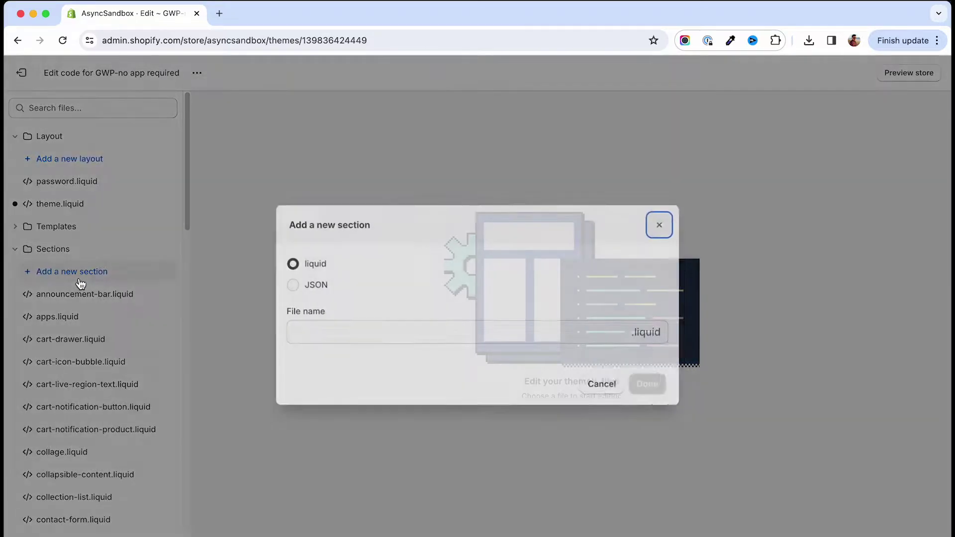
left_click(334, 325)
type("gwp")
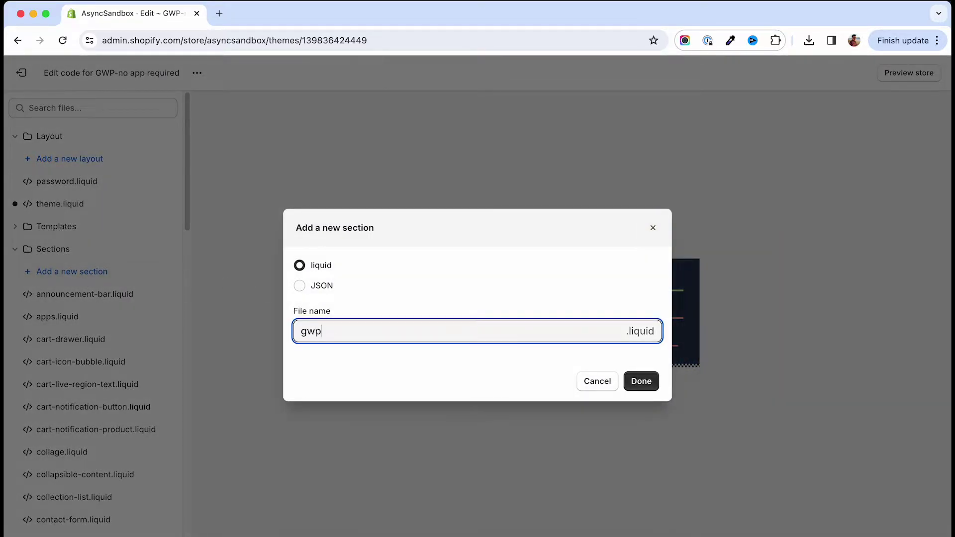
left_click(641, 381)
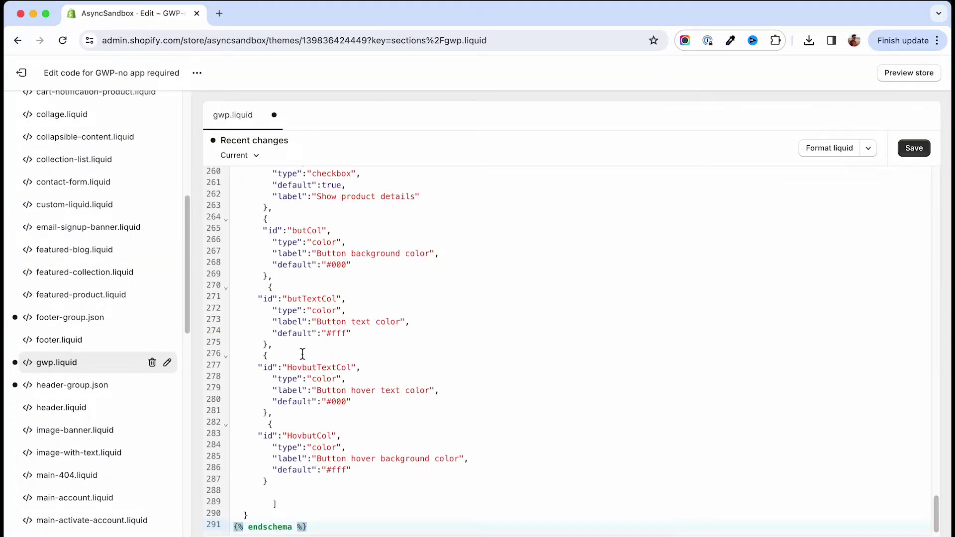
scroll(302, 354, "up", 15)
scroll(302, 353, "up", 15)
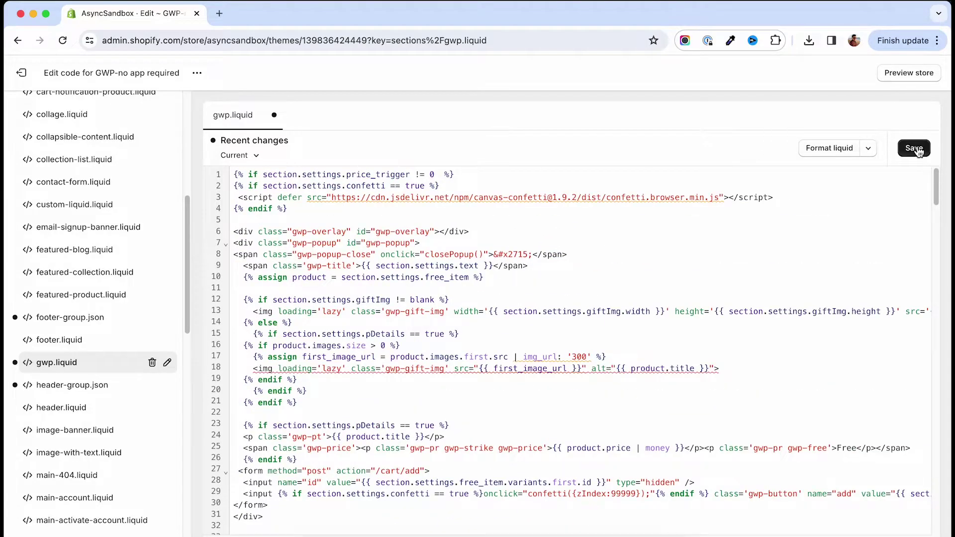
left_click(914, 148)
Add {% section 'gwp' %} before </body> in theme.liquid and save
left_click(93, 107)
type("theme")
left_click(60, 182)
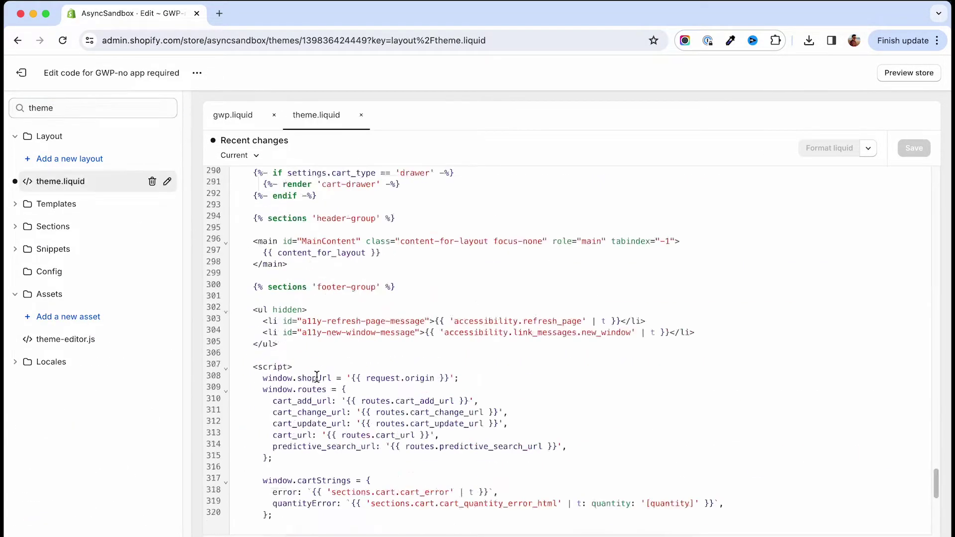
scroll(331, 381, "down", 10)
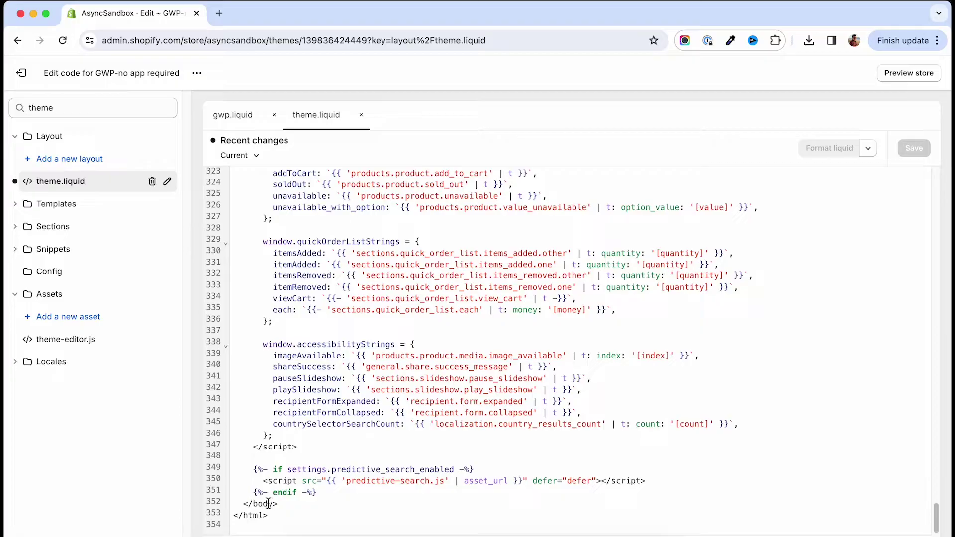
left_click(325, 493)
key("Return")
type("{% section 'gwp' %}")
left_click(914, 147)
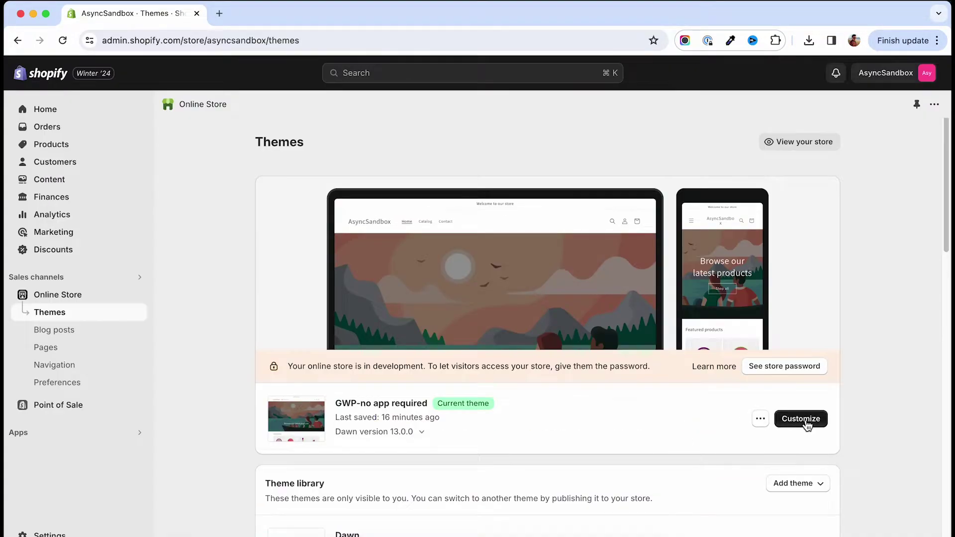
Check the GWP popup's $50 trigger and Cheeky Smile gift, keeping once-per-session on
left_click(801, 418)
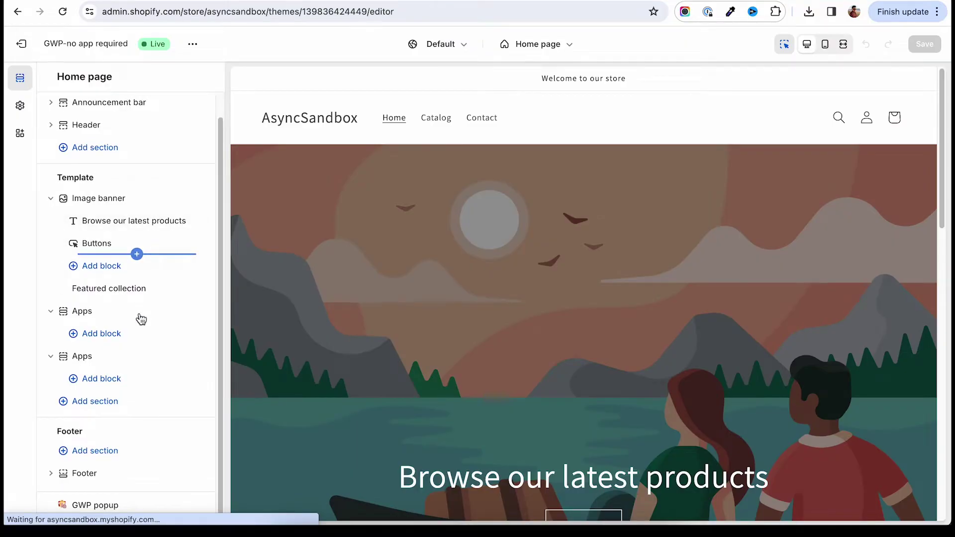
left_click(95, 506)
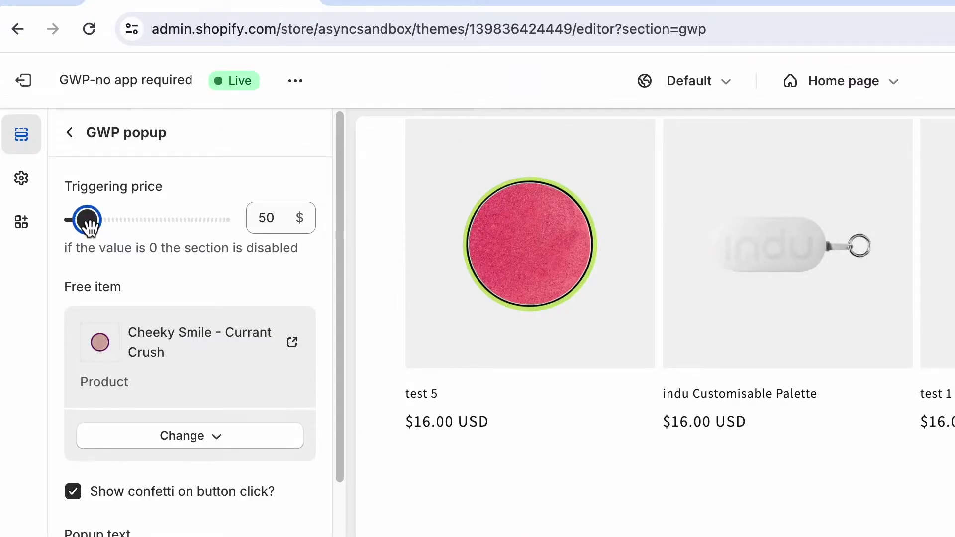
left_click_drag(62, 132, 47, 131)
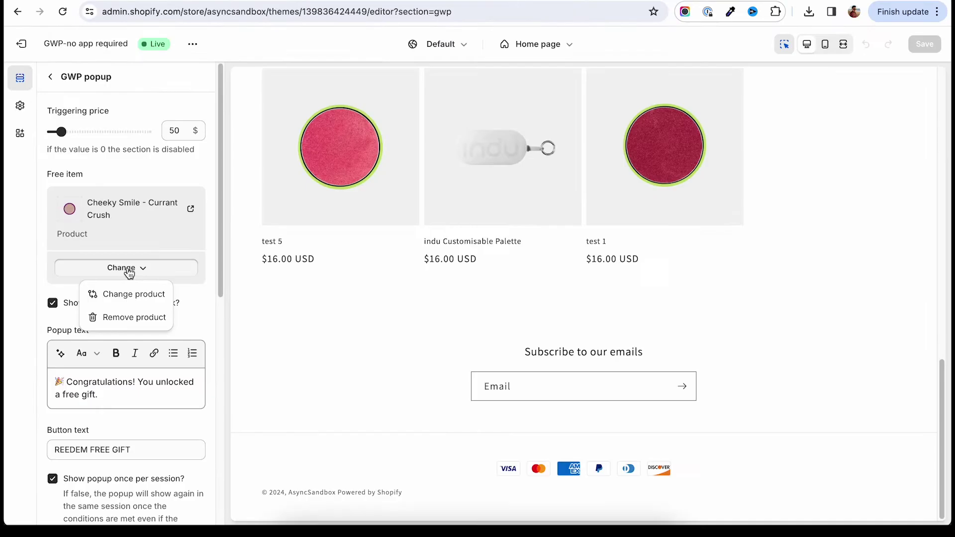
left_click(134, 296)
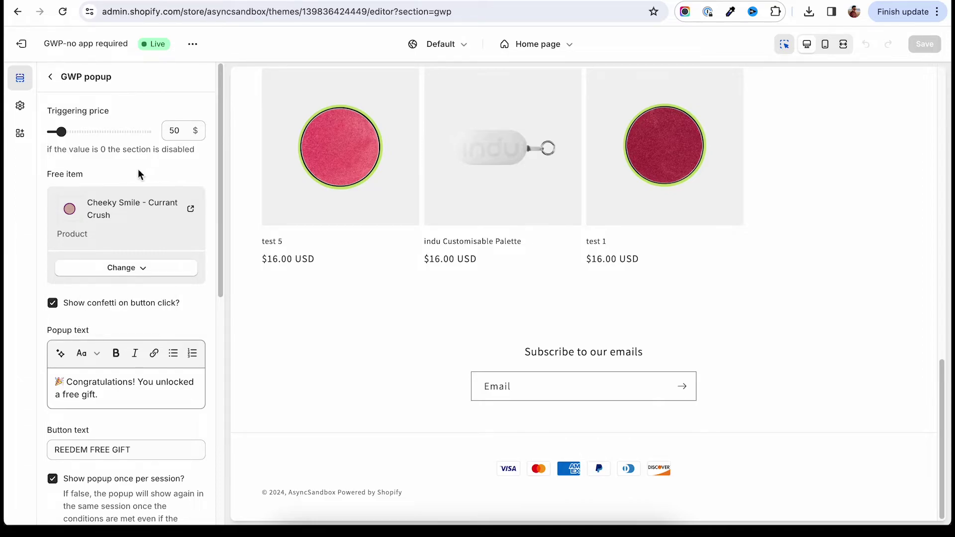
scroll(101, 286, "down", 3)
scroll(101, 286, "down", 3)
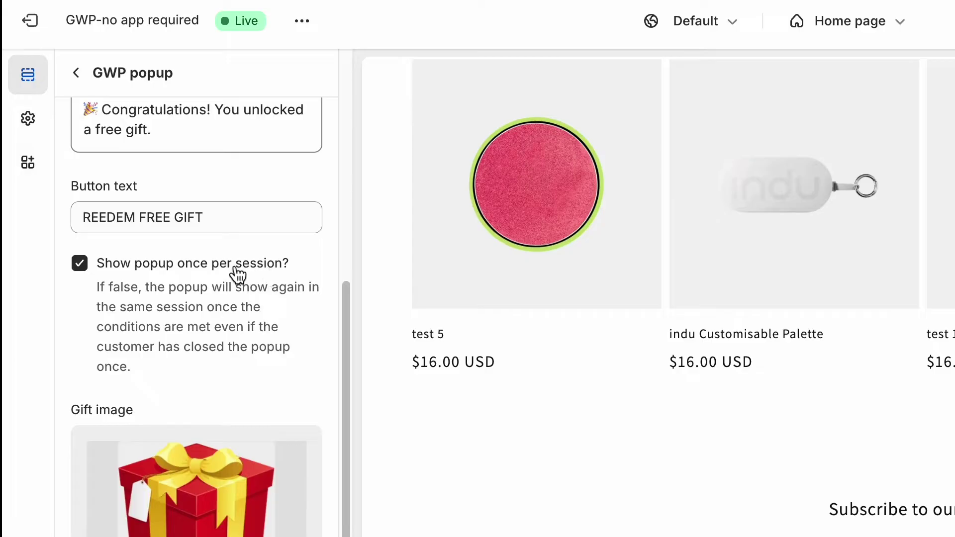
left_click(80, 264)
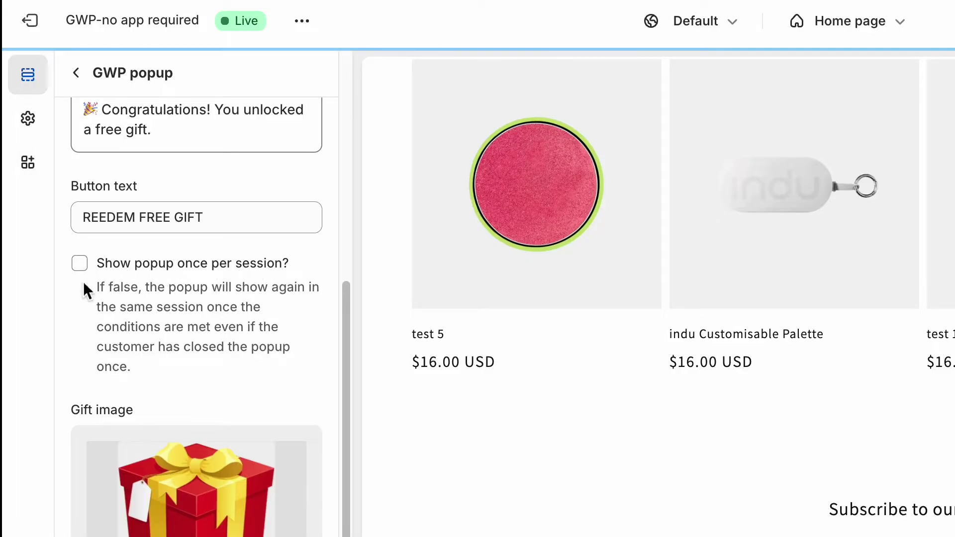
left_click(80, 263)
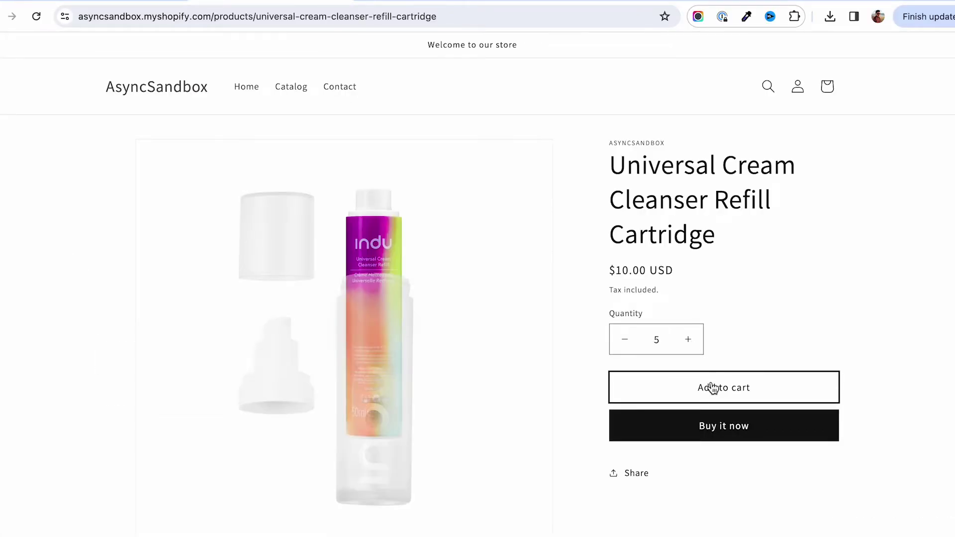
Add the cleanser cartridge to the cart and redeem the Cheeky Smile free gift
left_click(710, 385)
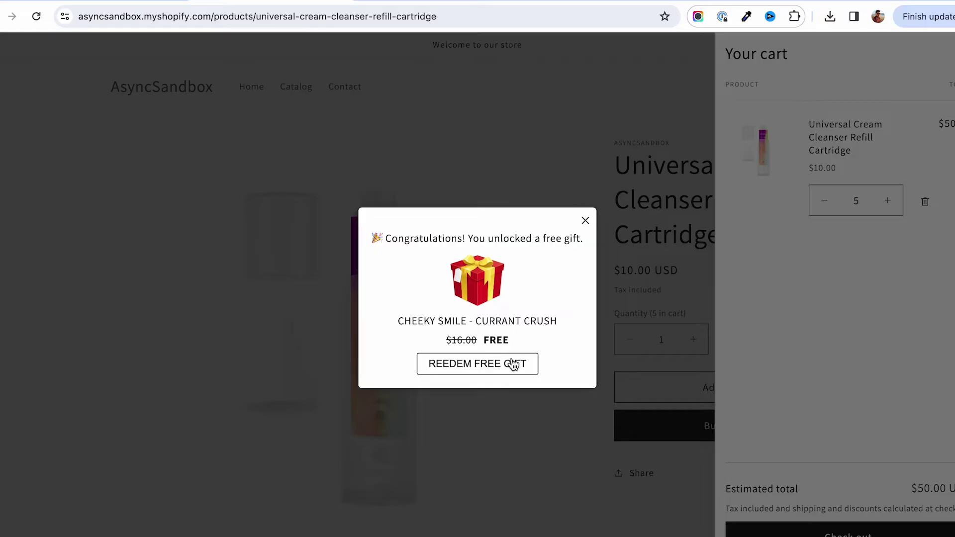
left_click(469, 366)
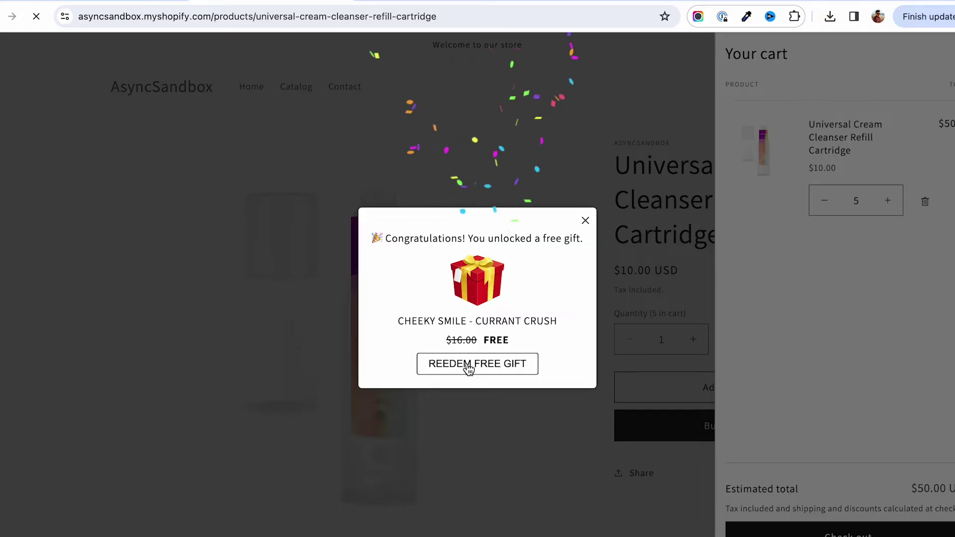